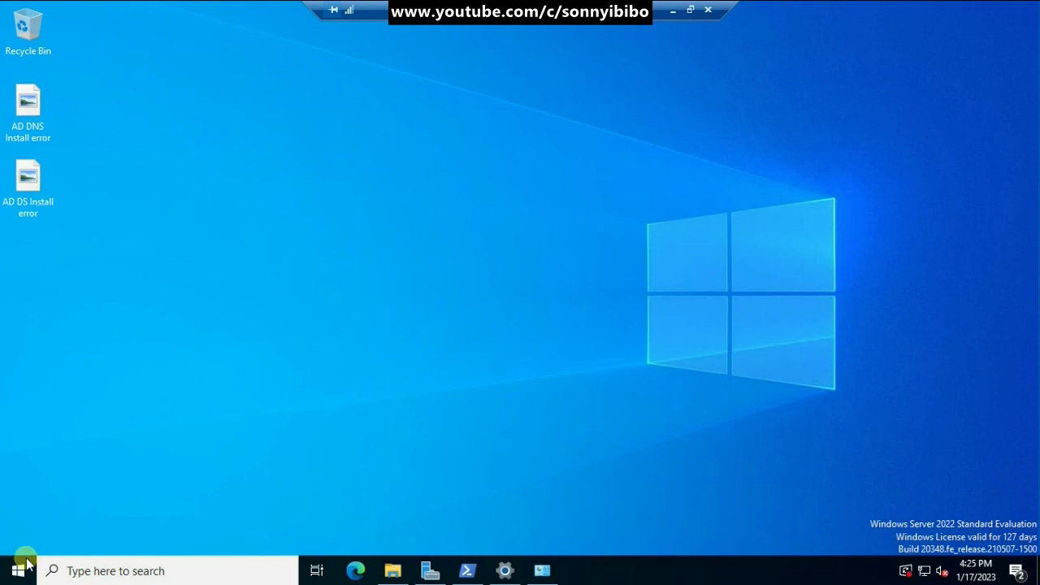
# Open Windows PowerShell as Administrator, allow it to make changes, and move and narrow its window on the desktop
pyautogui.click(29, 566)
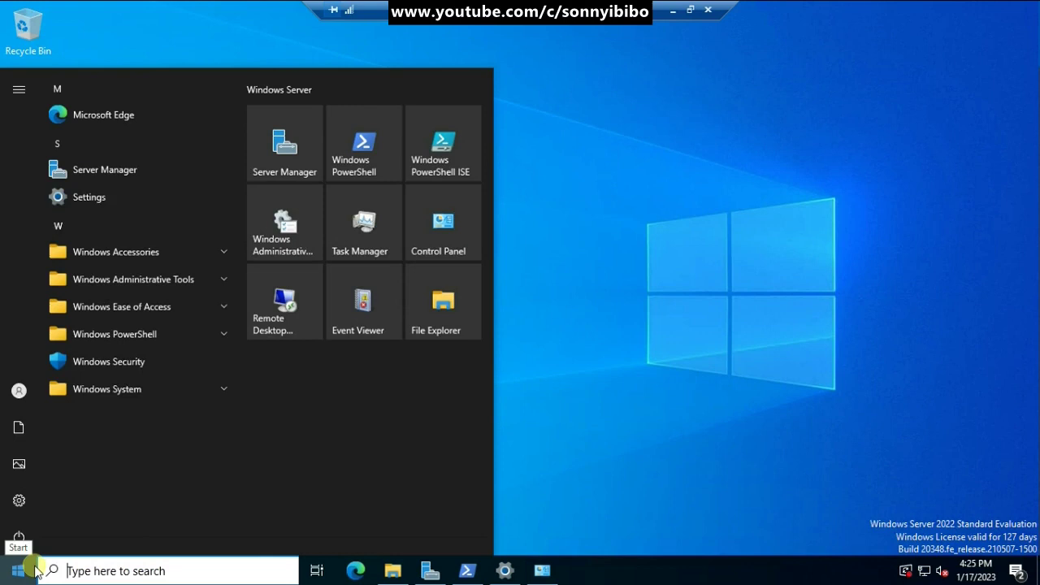
pyautogui.rightClick(342, 153)
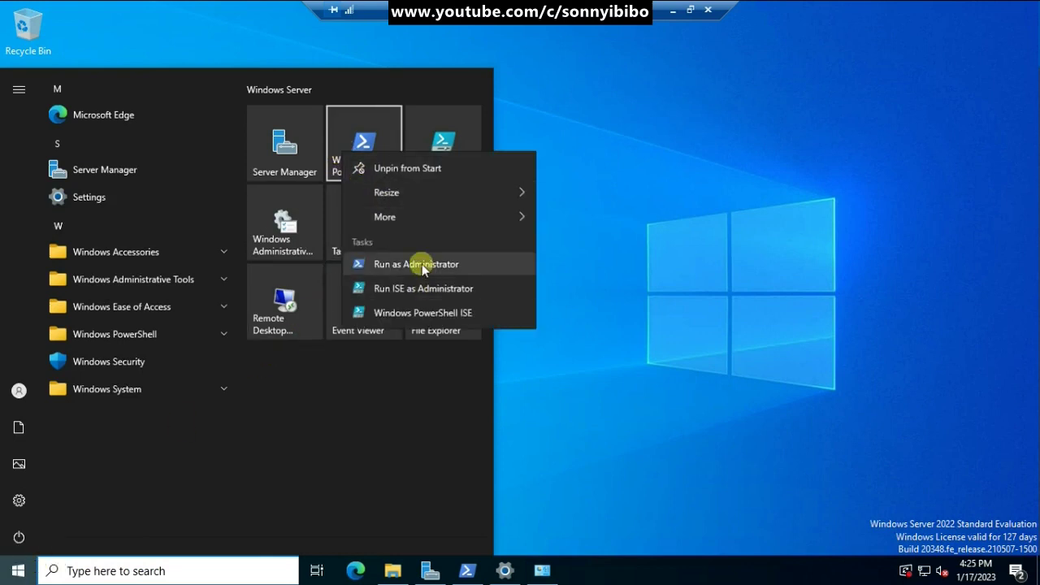
pyautogui.click(420, 268)
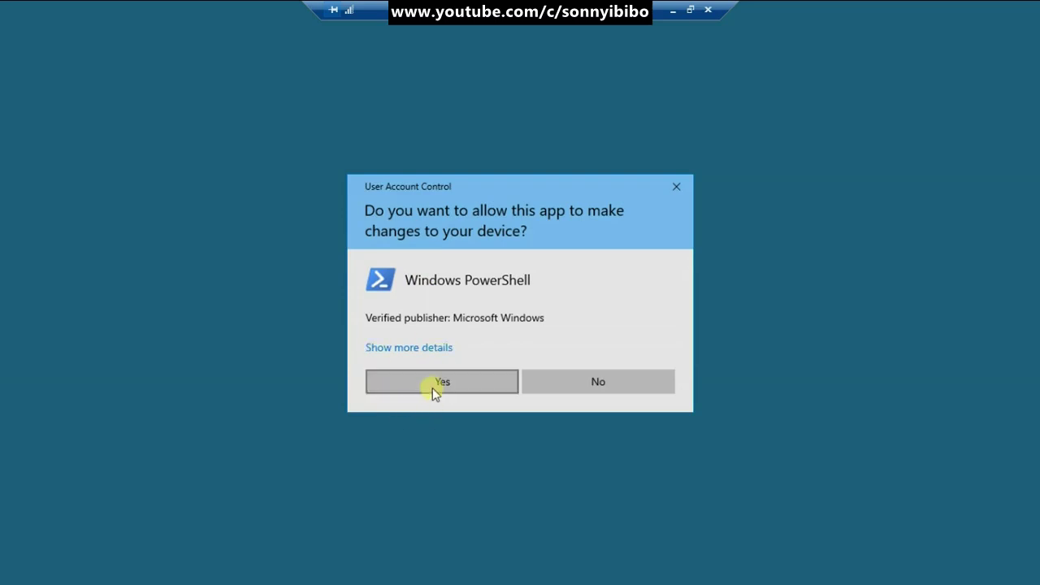
pyautogui.click(435, 383)
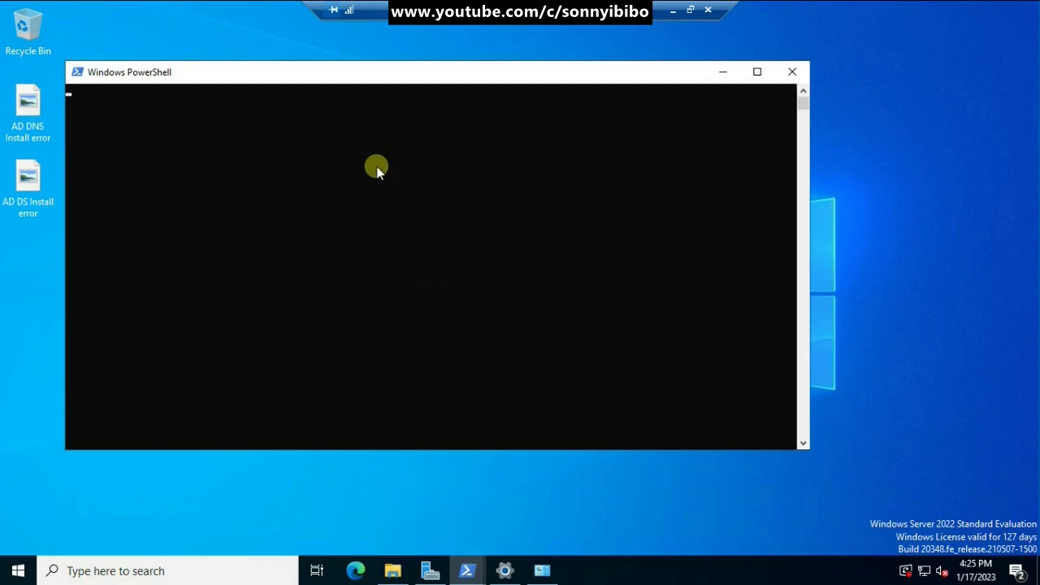
pyautogui.moveTo(360, 74); pyautogui.dragTo(451, 108)
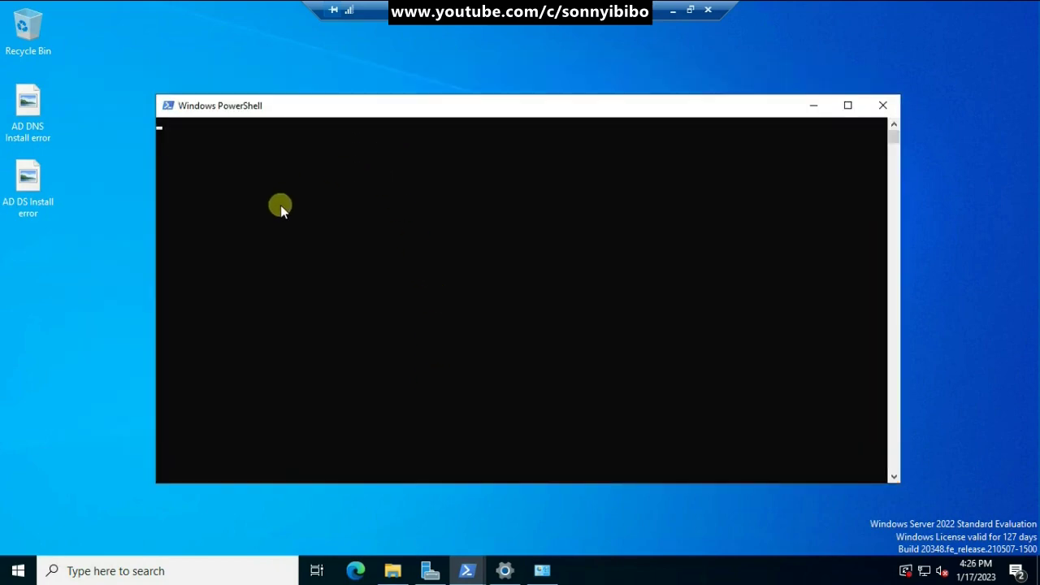
pyautogui.moveTo(156, 241); pyautogui.dragTo(227, 252)
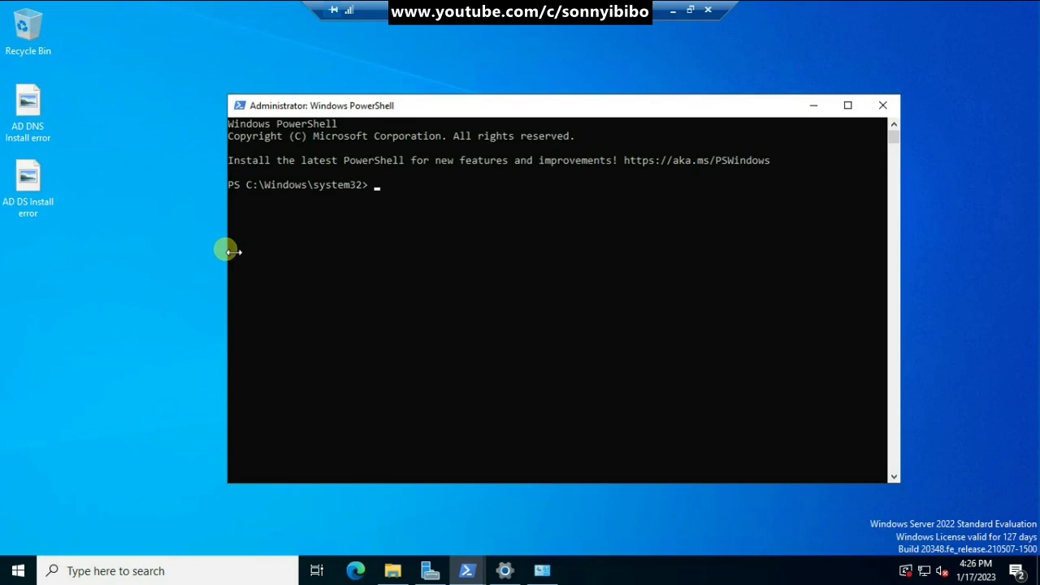
# Query the installed Windows edition with DISM /ONLINE /GET-CURRENTEDITION and read the output
pyautogui.press('Return')
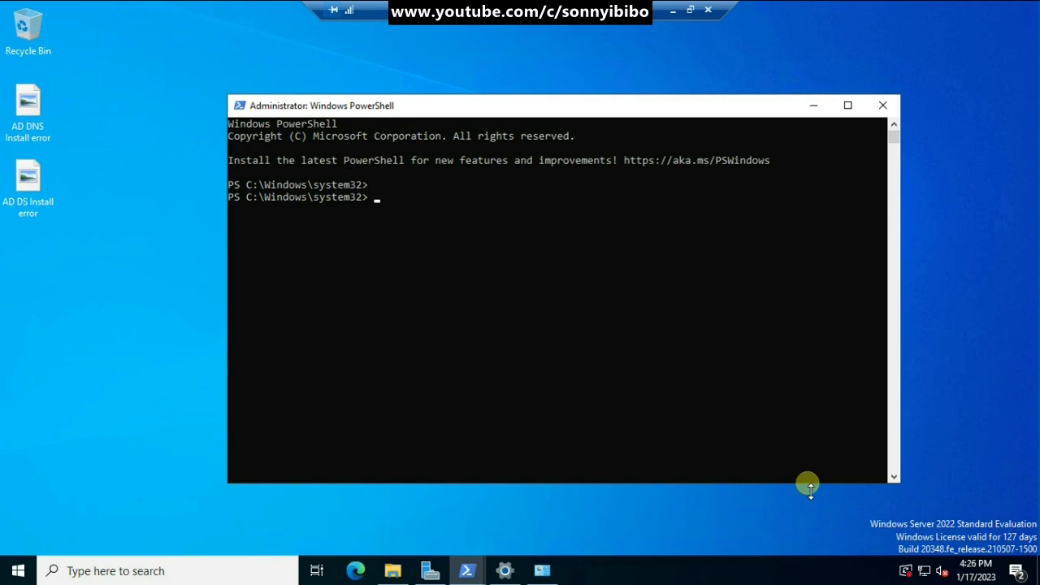
pyautogui.write('DISM /ONLINE /GET')
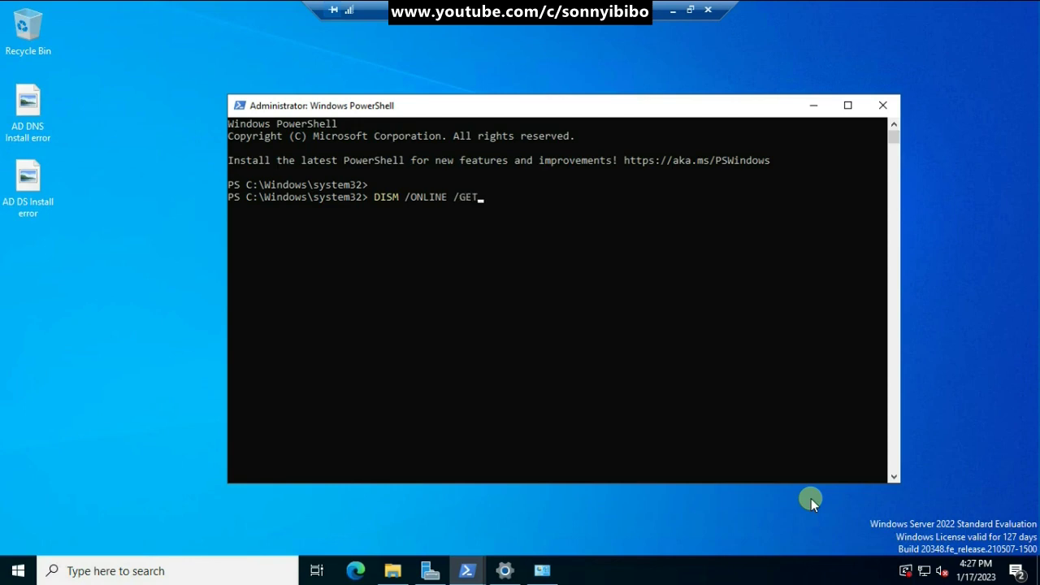
pyautogui.write('-CURRENTE')
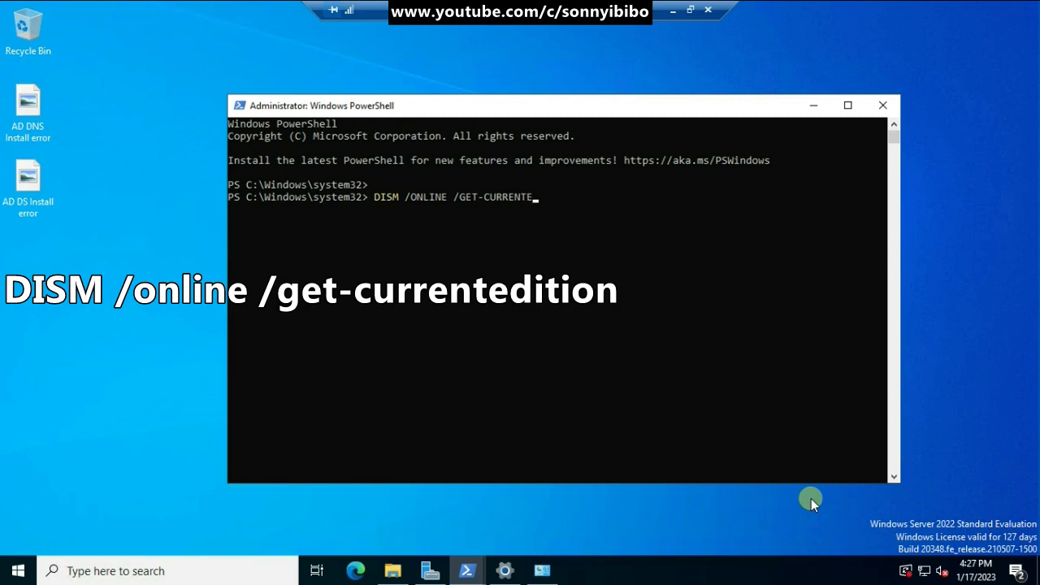
pyautogui.write('DITION')
pyautogui.press('Return')
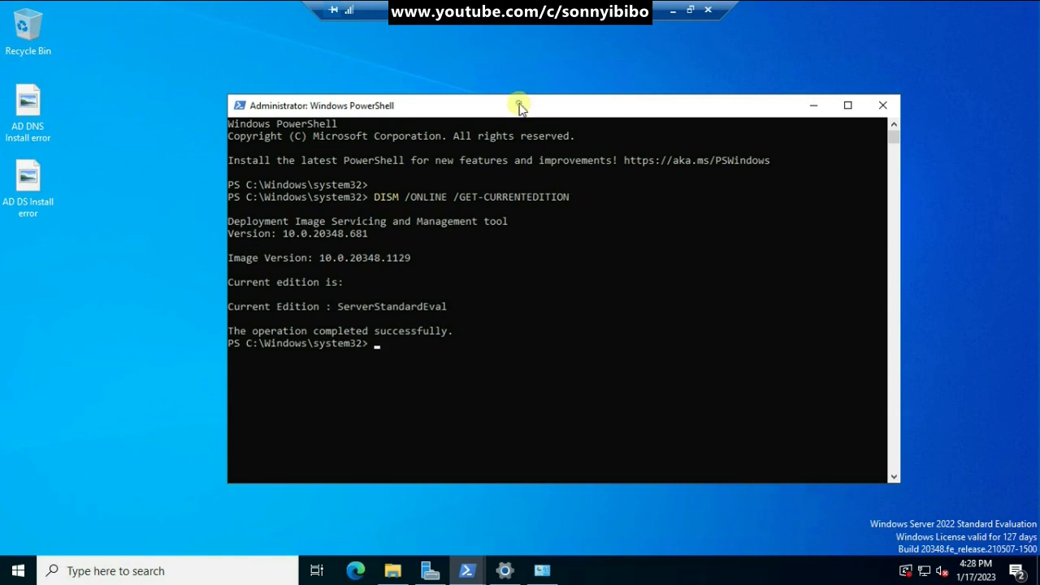
pyautogui.moveTo(520, 104); pyautogui.dragTo(514, 71)
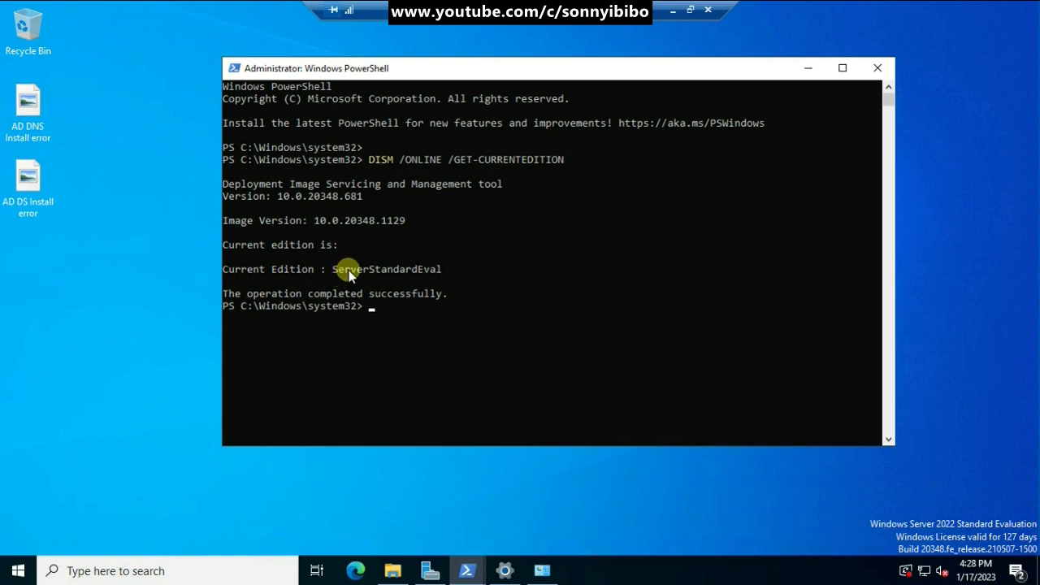
# List the editions available for upgrade with DISM /ONLINE /GET-TARGETEDITIONS
pyautogui.press('Up')
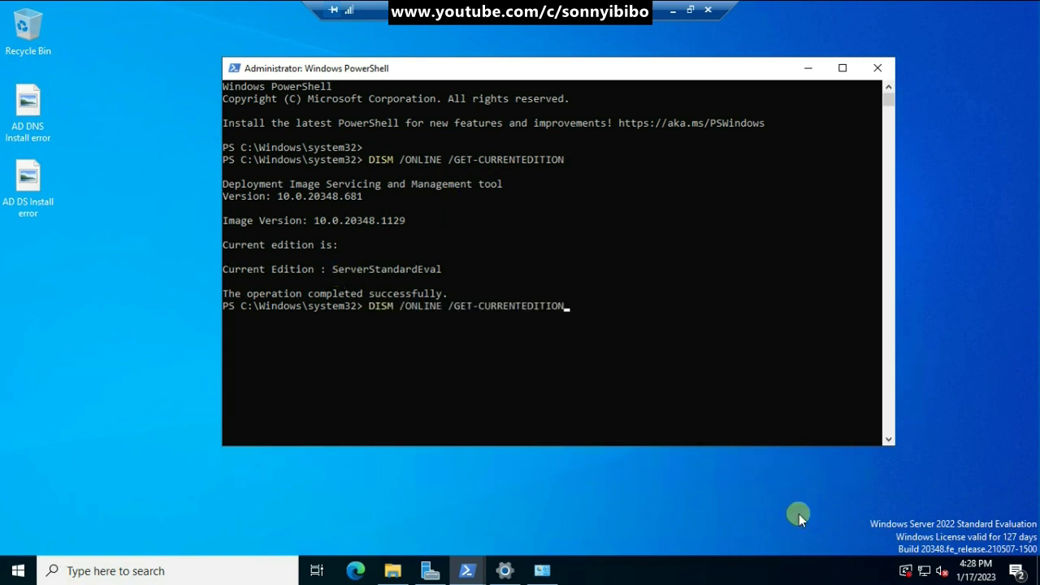
pyautogui.press('BackSpace')
pyautogui.press('BackSpace')
pyautogui.press('BackSpace')
pyautogui.press('BackSpace')
pyautogui.press('BackSpace')
pyautogui.press('BackSpace')
pyautogui.press('BackSpace')
pyautogui.press('BackSpace')
pyautogui.press('BackSpace')
pyautogui.press('BackSpace')
pyautogui.press('BackSpace')
pyautogui.press('BackSpace')
pyautogui.press('BackSpace')
pyautogui.press('BackSpace')
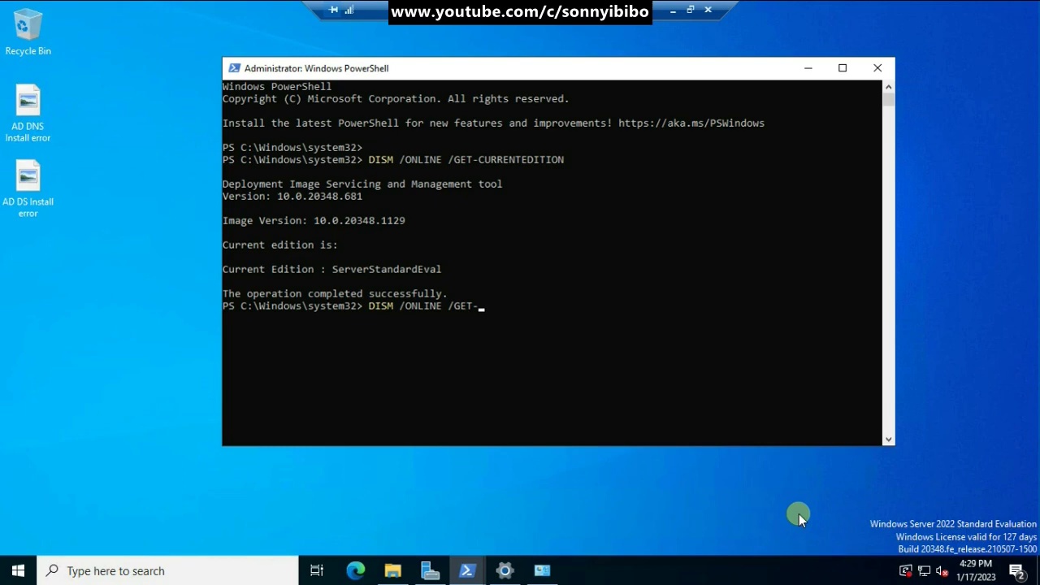
pyautogui.write('TARGETEDITION')
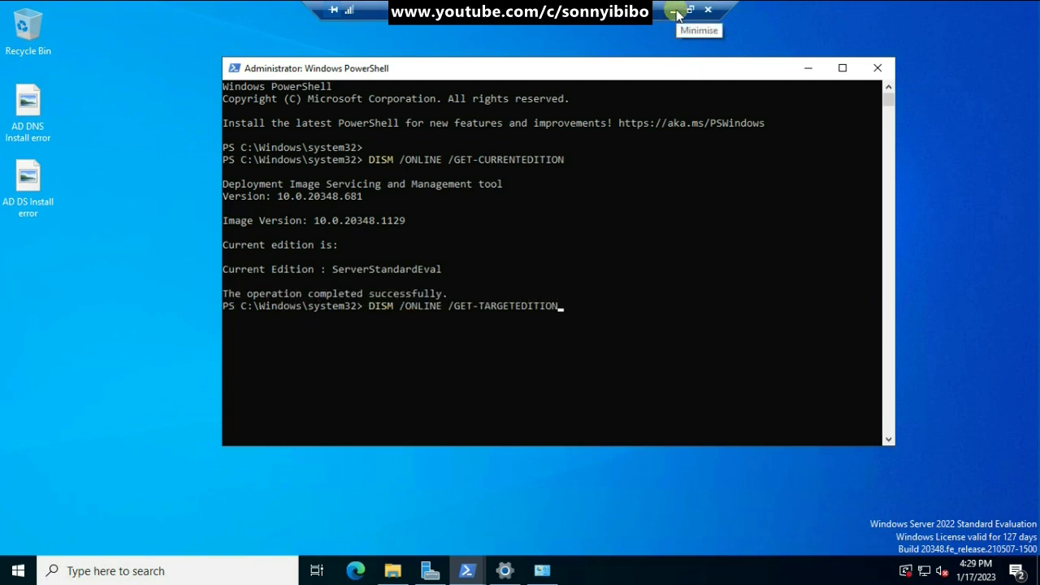
pyautogui.write('S')
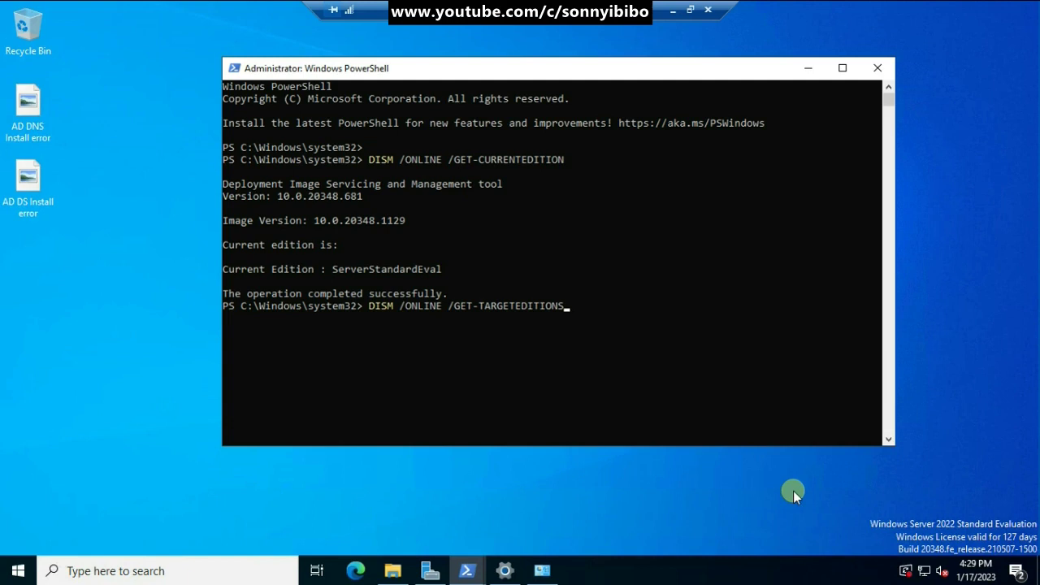
pyautogui.press('Return')
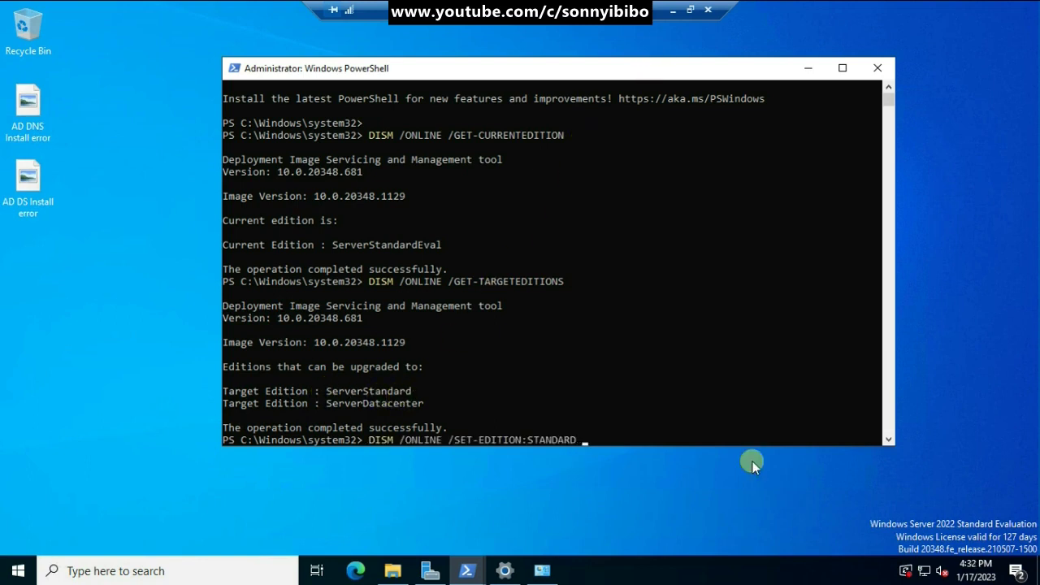
# Try to upgrade the edition with DISM /ONLINE /SET-EDITION:STANDARD, supplying the product key in /PRODUCTKEY and adding /ACCEPTEULA
pyautogui.write('/ONLINE /SET-EDITION:STANDARD /')
pyautogui.write('PRODUCKKEY')
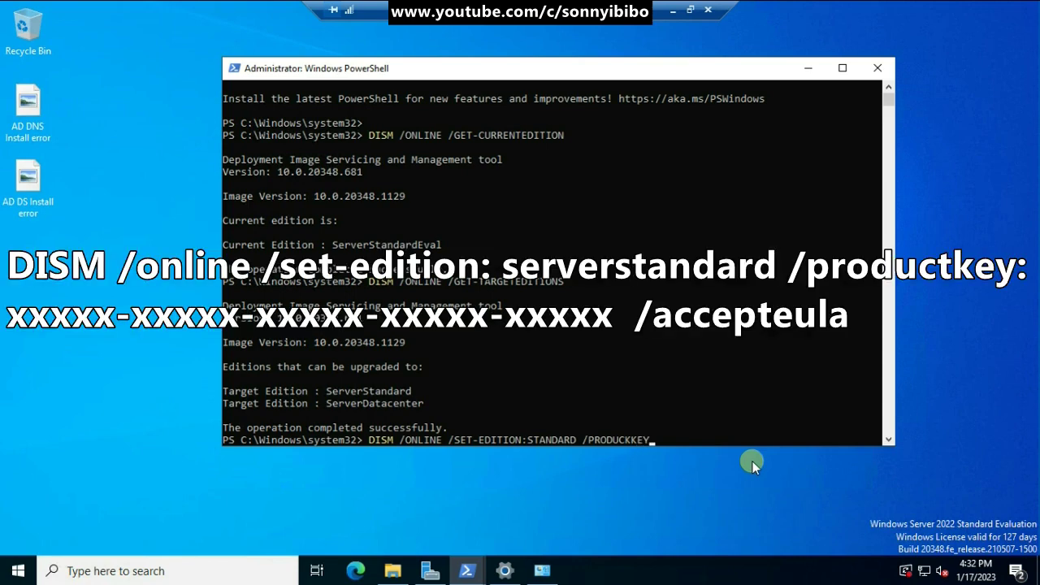
pyautogui.write(':')
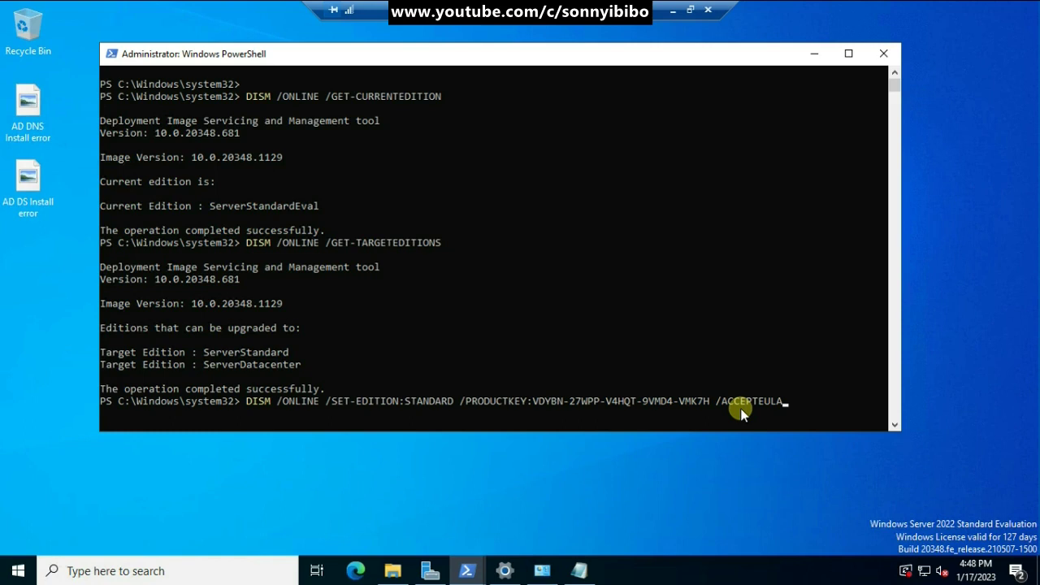
pyautogui.press('Return')
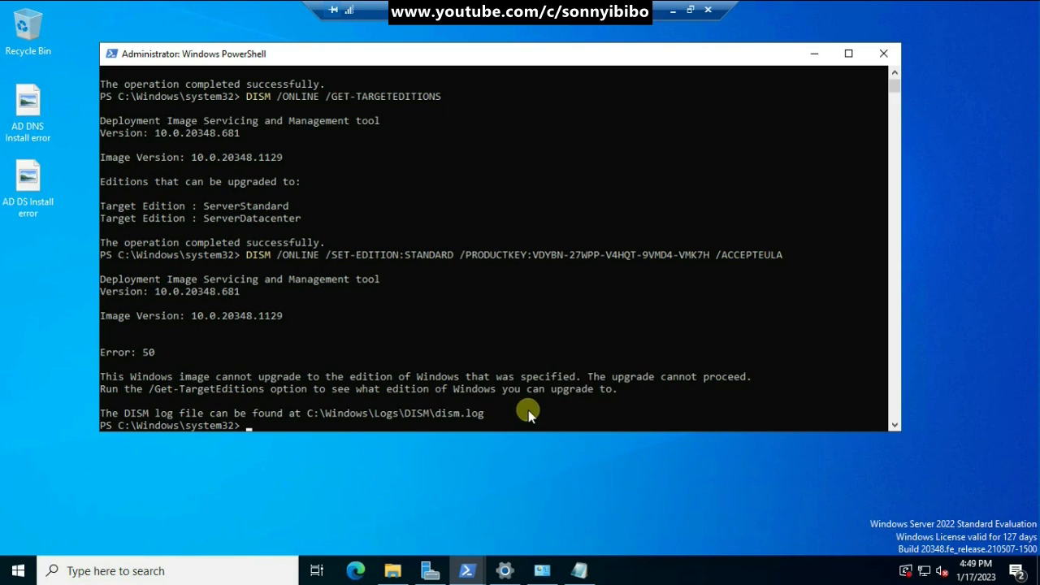
# Run the DISM upgrade command with /SET-EDITION:SERVERSTANDARD, the same product key in /PRODUCTKEY and /ACCEPTEULA
pyautogui.press('Up')
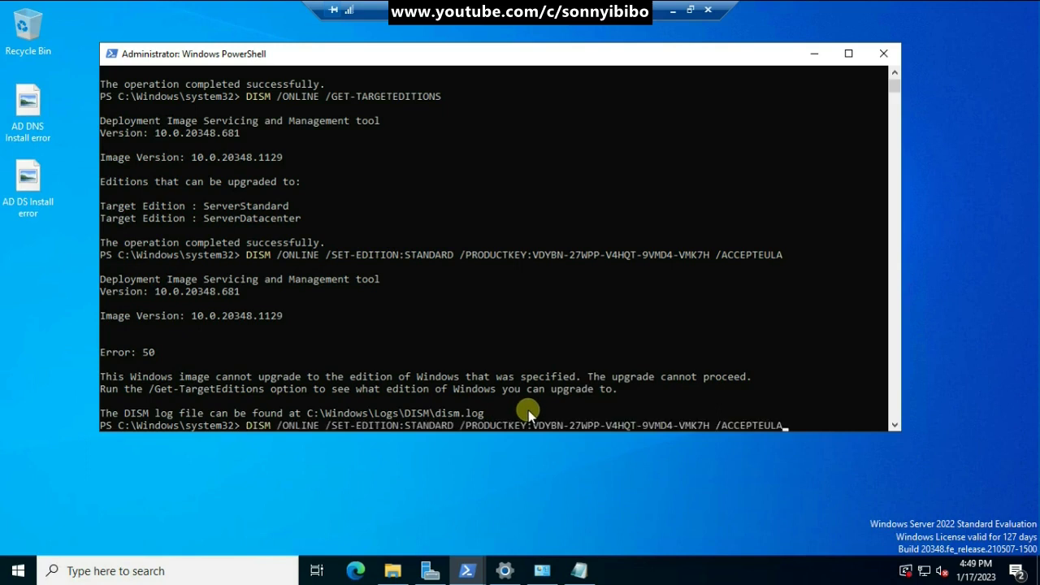
pyautogui.press('Left')
pyautogui.press('Left')
pyautogui.press('Left')
pyautogui.press('Left')
pyautogui.press('Left')
pyautogui.press('Left')
pyautogui.press('Left')
pyautogui.press('Left')
pyautogui.press('Left')
pyautogui.press('Left')
pyautogui.press('Left')
pyautogui.press('Left')
pyautogui.press('Left')
pyautogui.press('Left')
pyautogui.press('Left')
pyautogui.press('Left')
pyautogui.press('Left')
pyautogui.press('Left')
pyautogui.press('Left')
pyautogui.press('Left')
pyautogui.press('Left')
pyautogui.press('Left')
pyautogui.press('Left')
pyautogui.press('Left')
pyautogui.press('Left')
pyautogui.press('Left')
pyautogui.press('Left')
pyautogui.press('Left')
pyautogui.press('Left')
pyautogui.press('Left')
pyautogui.press('Left')
pyautogui.press('Left')
pyautogui.press('Left')
pyautogui.press('Left')
pyautogui.press('Left')
pyautogui.press('Left')
pyautogui.press('Left')
pyautogui.press('Left')
pyautogui.press('Left')
pyautogui.press('Left')
pyautogui.press('Left')
pyautogui.write('SERVER')
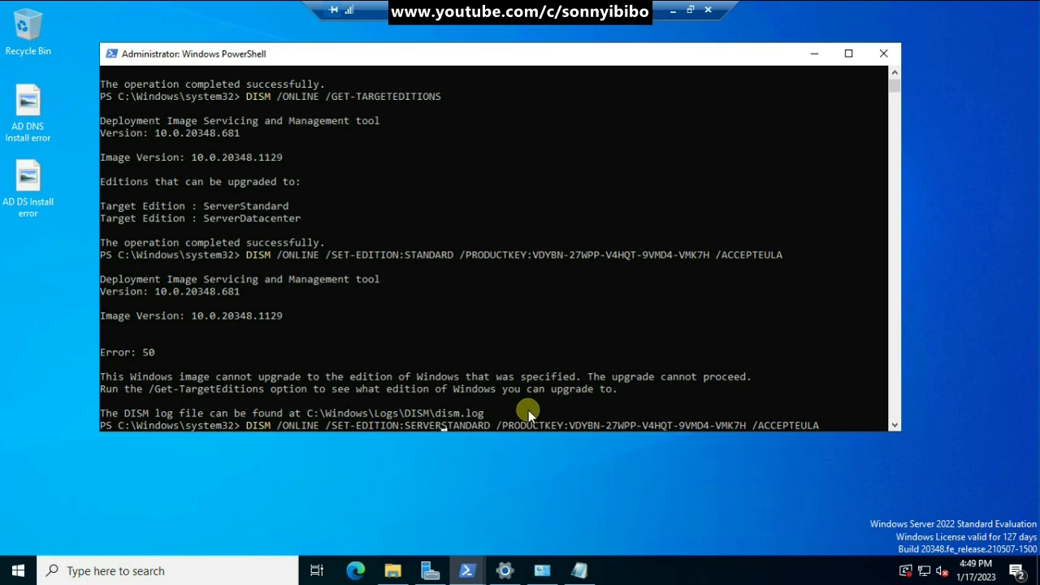
pyautogui.click(892, 426)
pyautogui.click(893, 426)
pyautogui.click(893, 426)
pyautogui.click(892, 426)
pyautogui.click(893, 425)
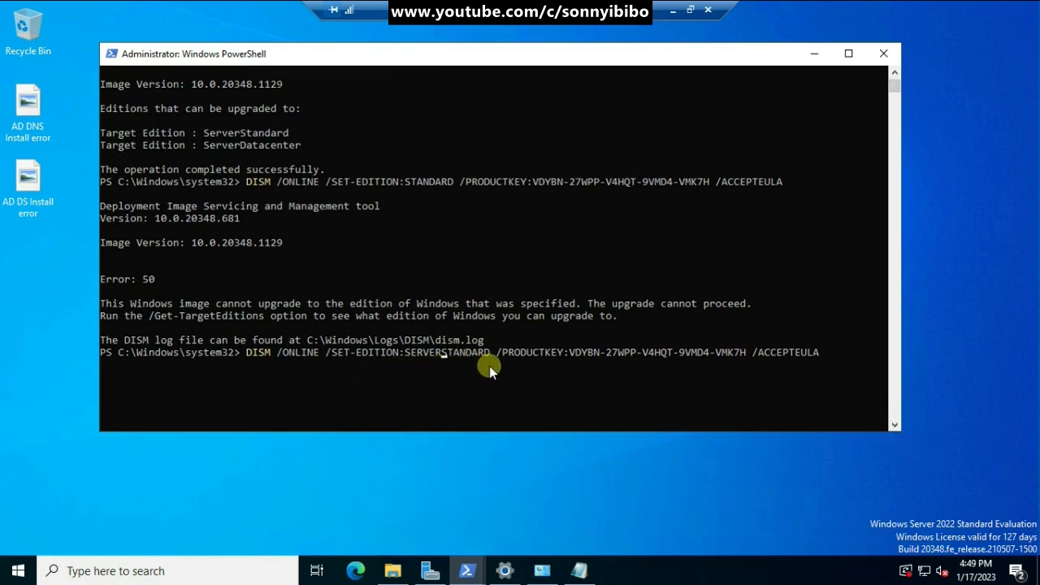
pyautogui.press('Return')
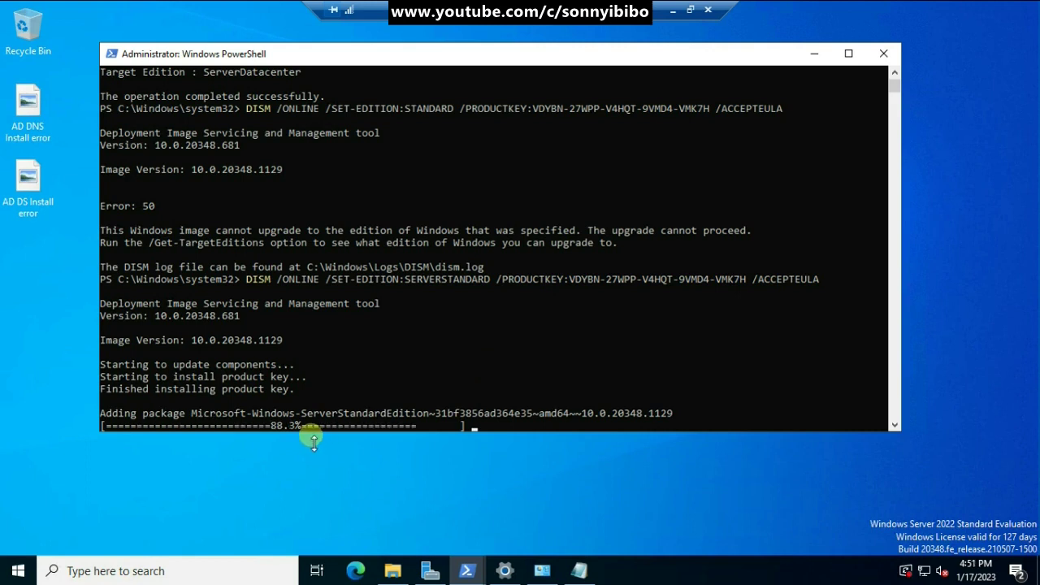
# Make the PowerShell window taller and agree to restart the computer to complete the edition upgrade
pyautogui.moveTo(313, 439); pyautogui.dragTo(320, 496)
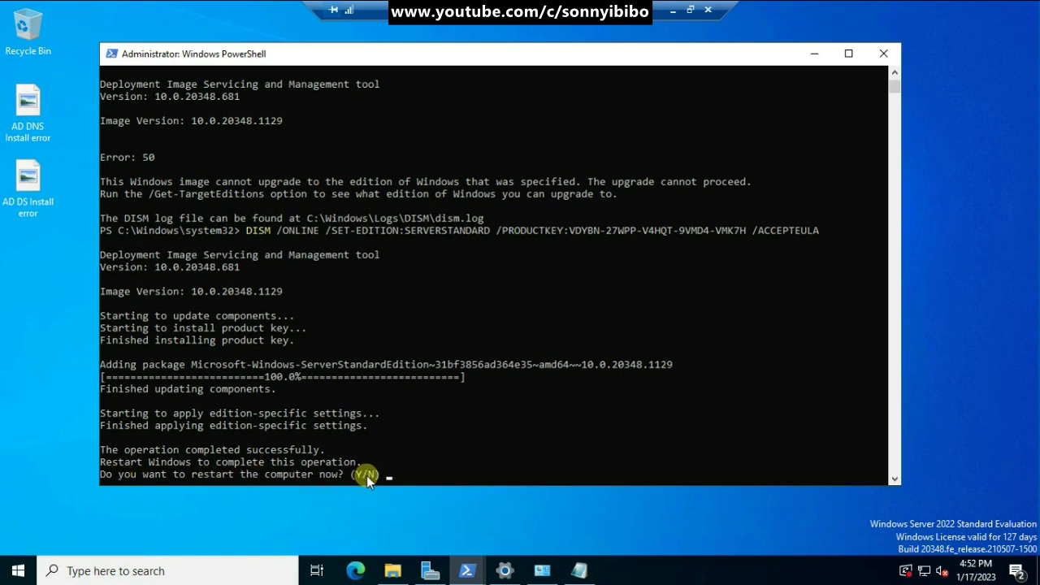
pyautogui.write('y')
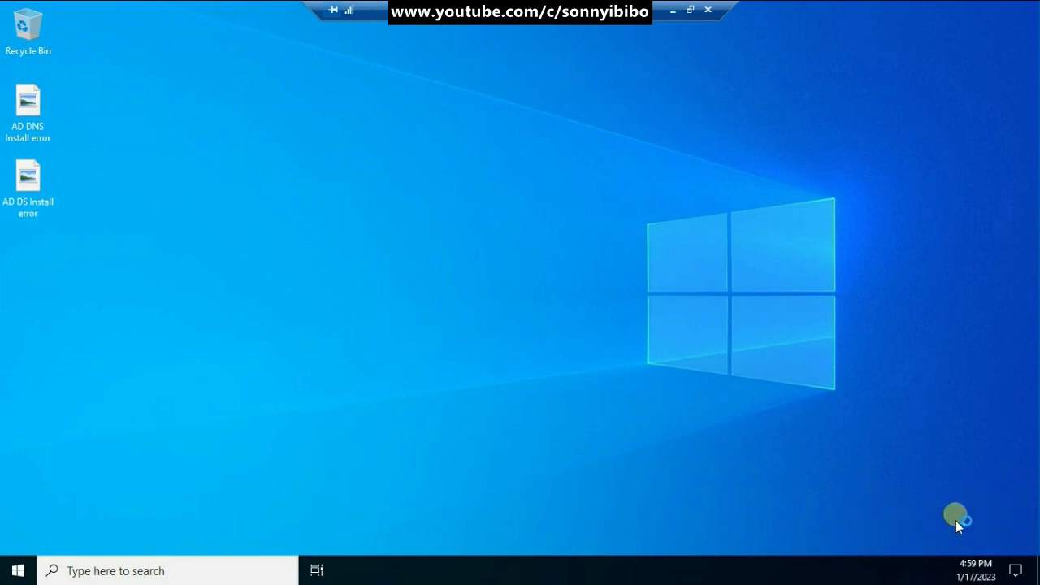
# Minimize Server Manager and open the properties of This PC from File Explorer
pyautogui.click(16, 564)
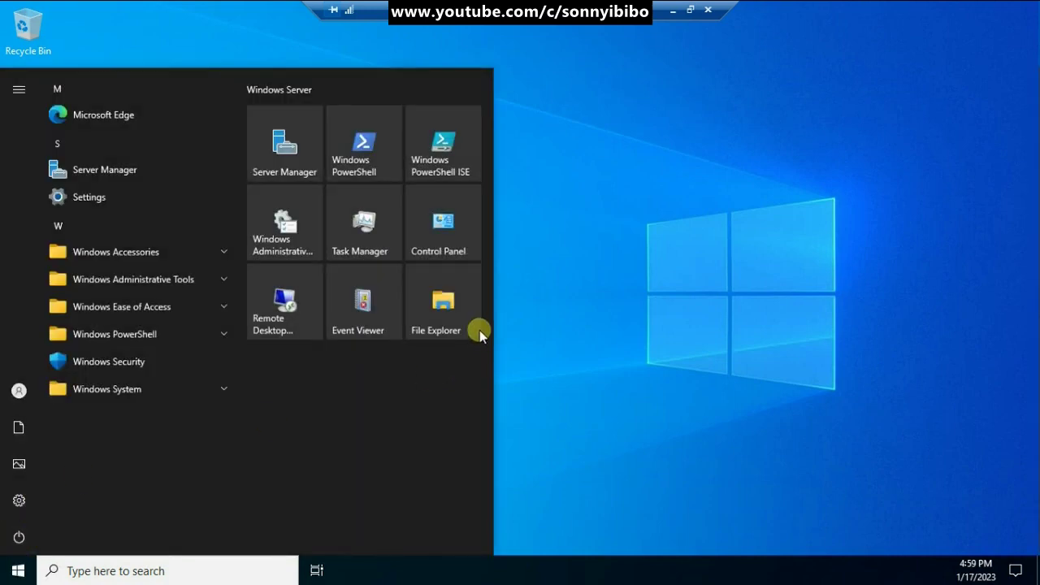
pyautogui.click(445, 312)
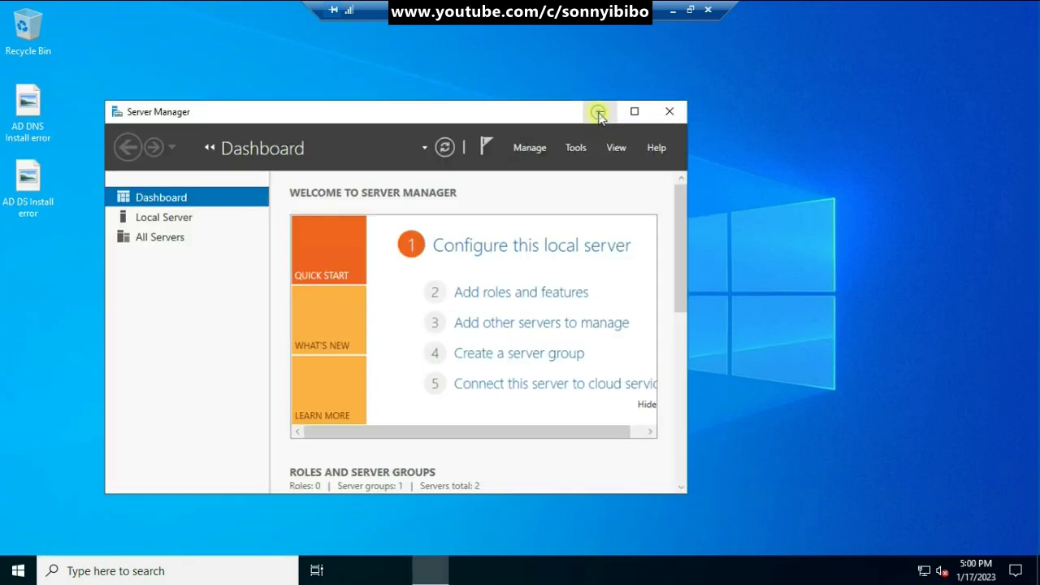
pyautogui.click(596, 109)
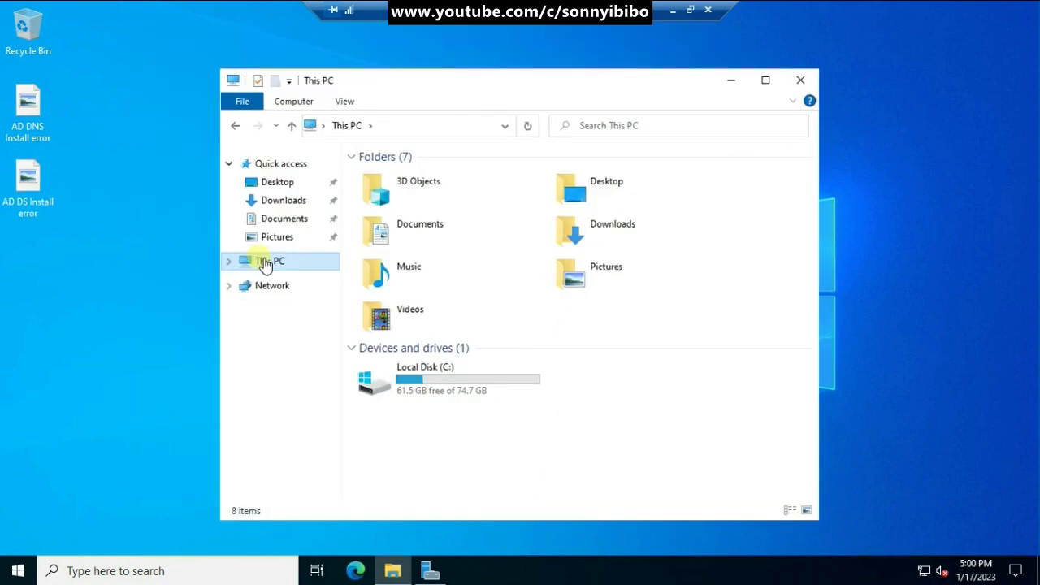
pyautogui.rightClick(291, 269)
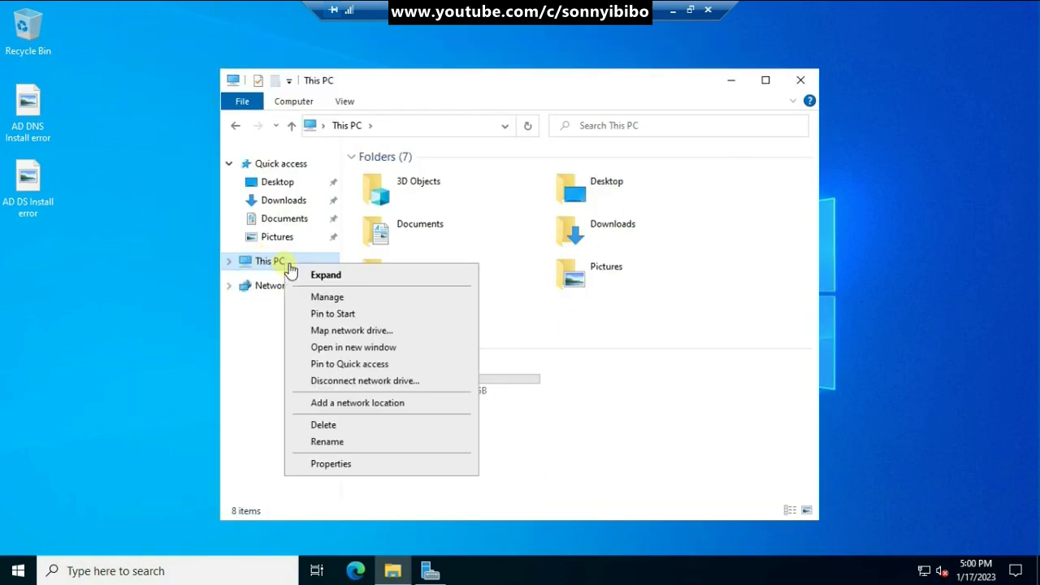
pyautogui.click(350, 465)
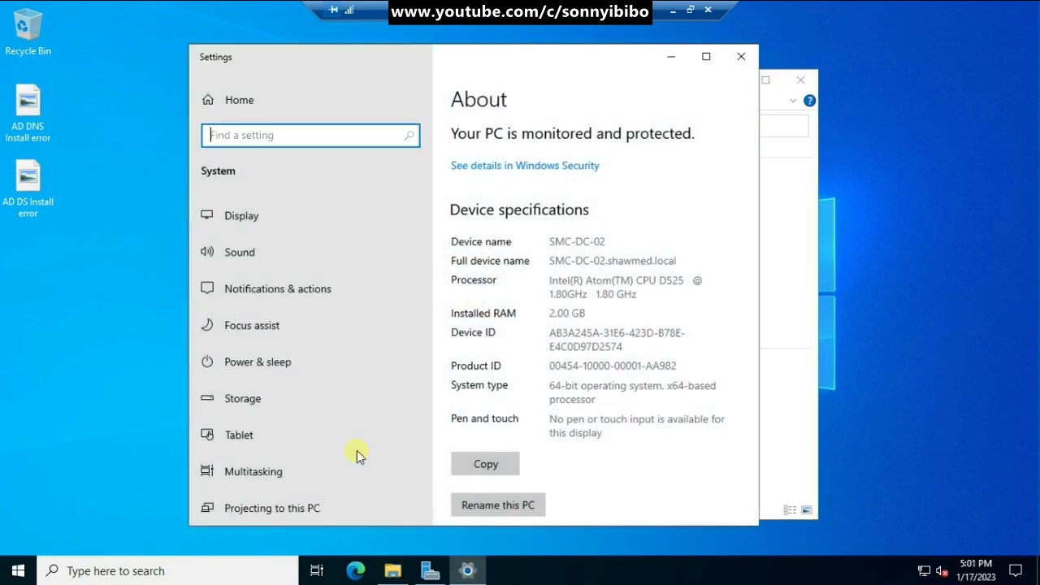
# Maximize the Settings window and examine the edition under Windows specifications on the About page
pyautogui.click(706, 56)
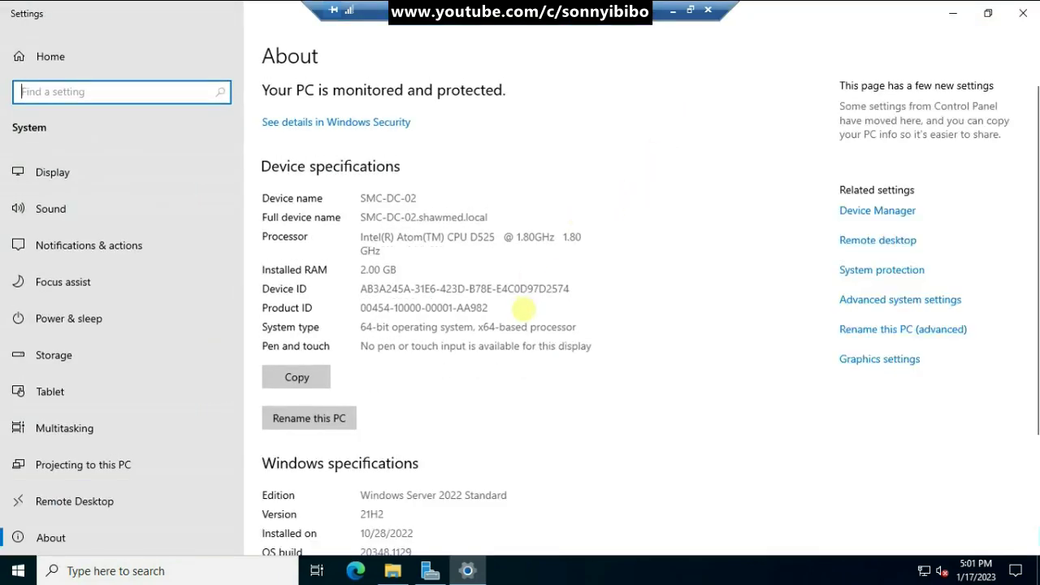
pyautogui.scroll(-2, 524, 313)
pyautogui.scroll(-2, 524, 314)
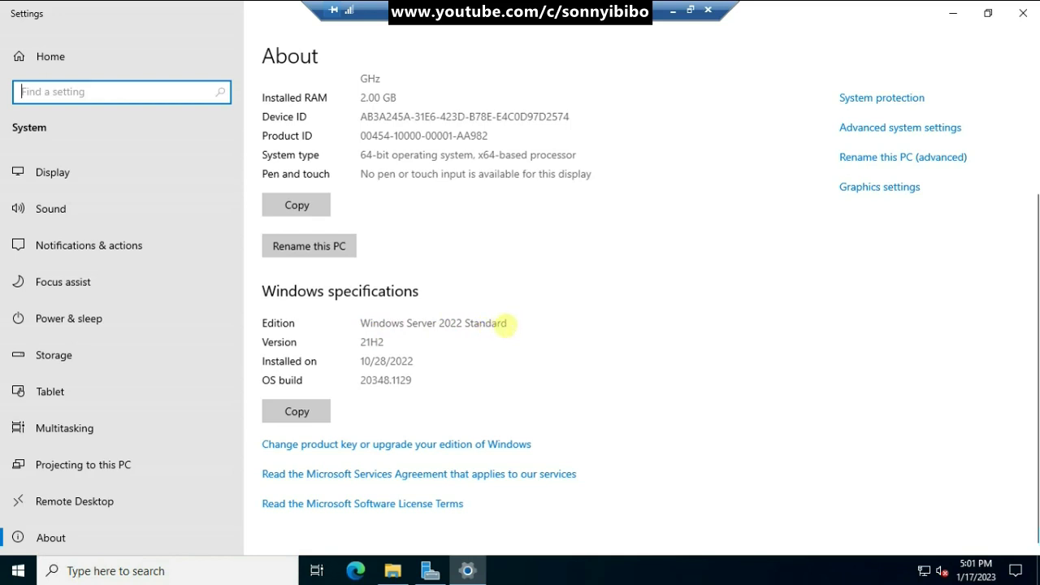
pyautogui.scroll(2, 539, 318)
pyautogui.scroll(-2, 539, 319)
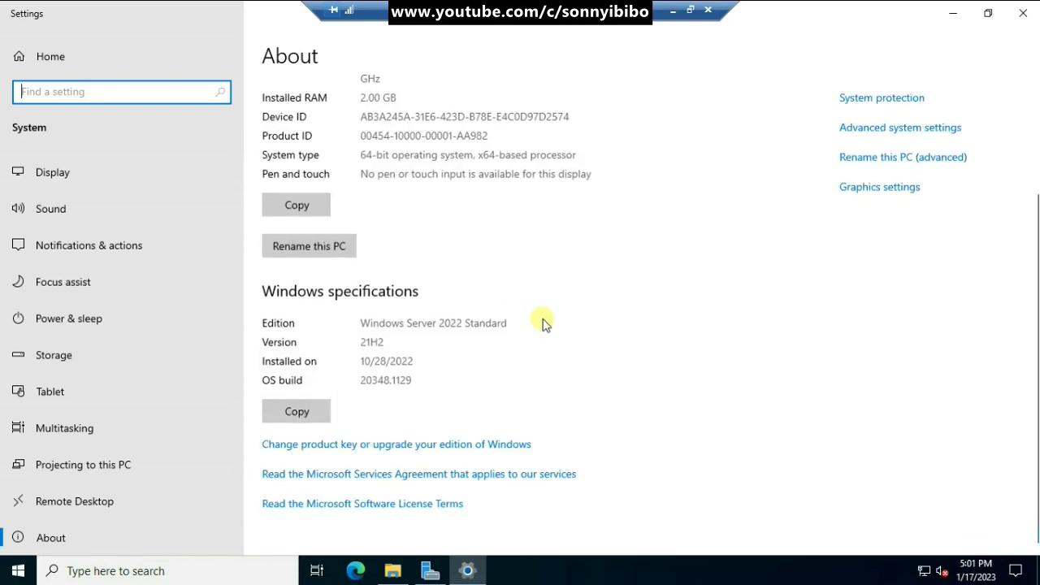
# Check the edition and activation status on the Activation page, and return to the Windows specifications on the About page
pyautogui.click(345, 447)
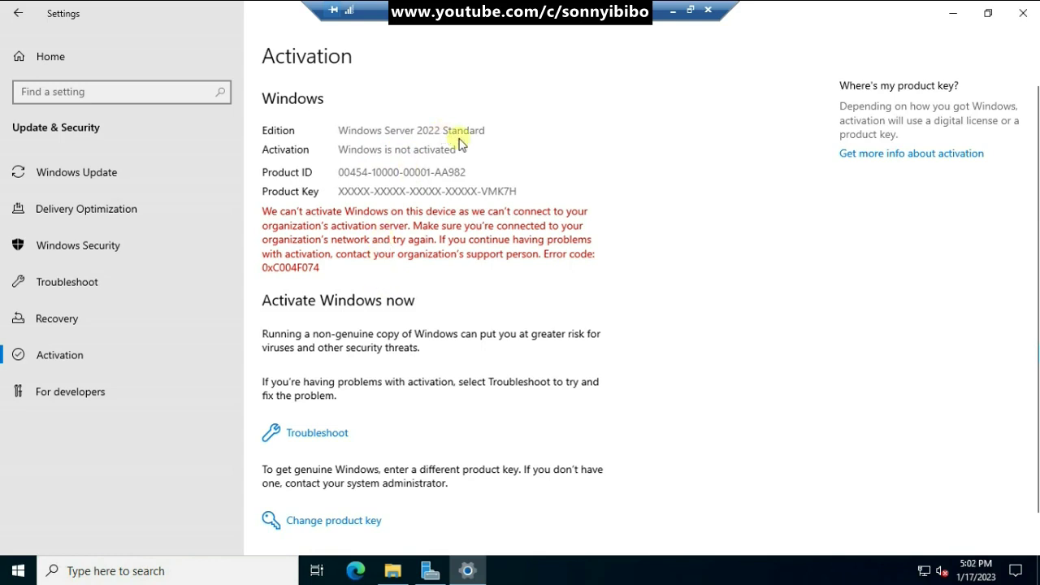
pyautogui.click(17, 13)
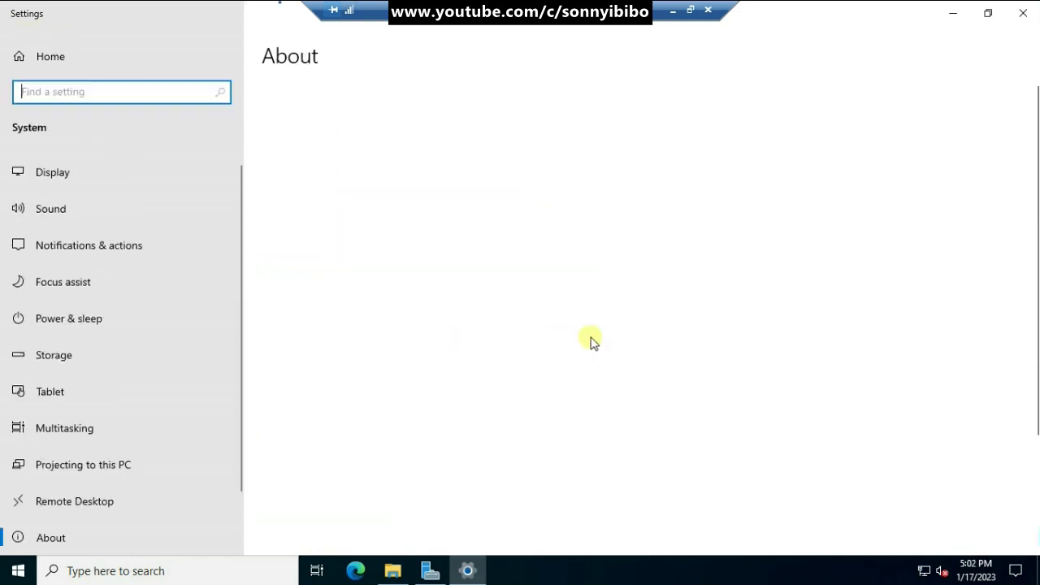
pyautogui.scroll(-2, 597, 344)
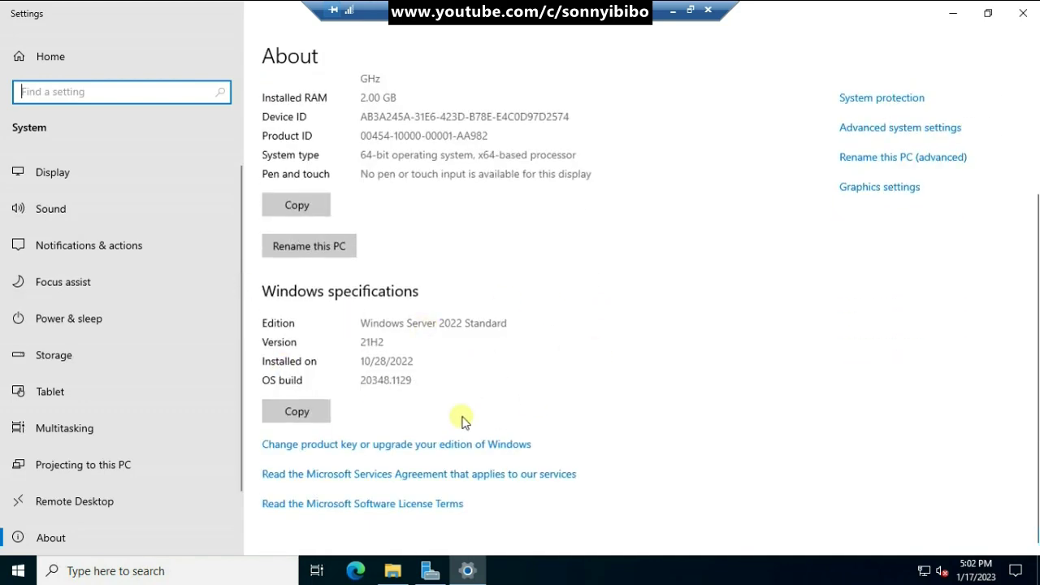
# Run winver to view the Windows version and edition information
pyautogui.press('super')
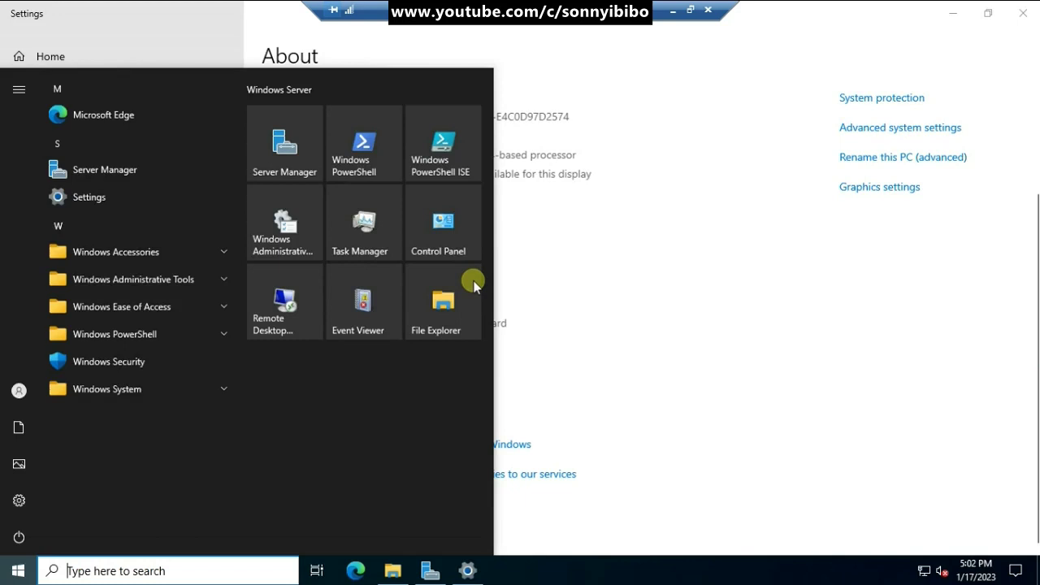
pyautogui.write('wi')
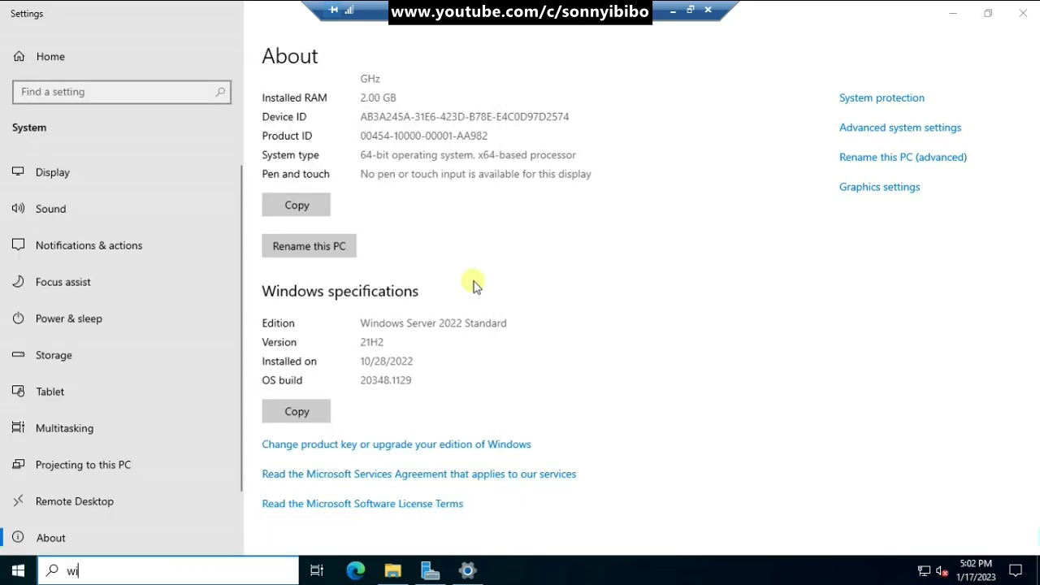
pyautogui.write('nver')
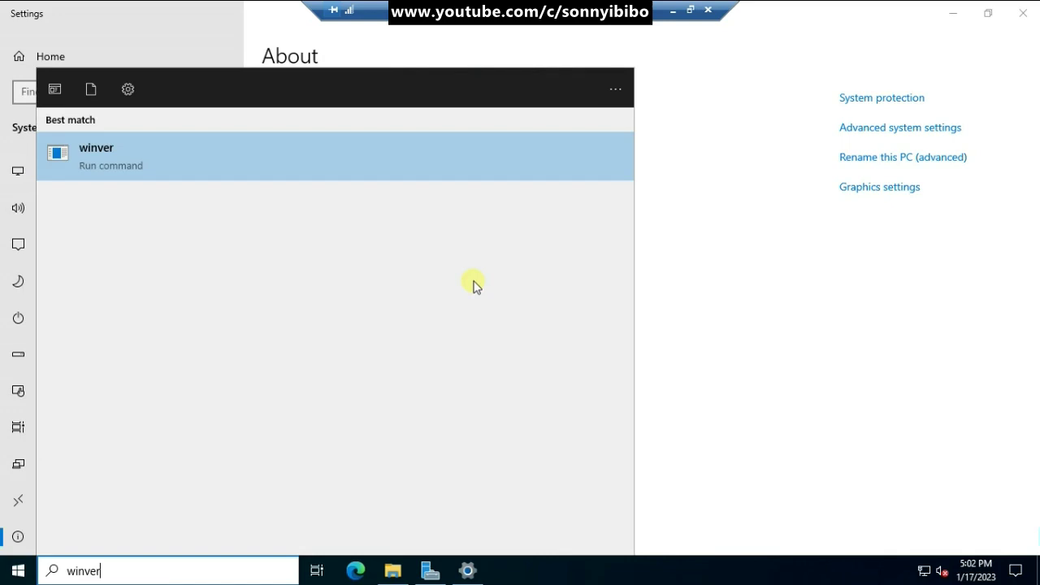
pyautogui.press('Return')
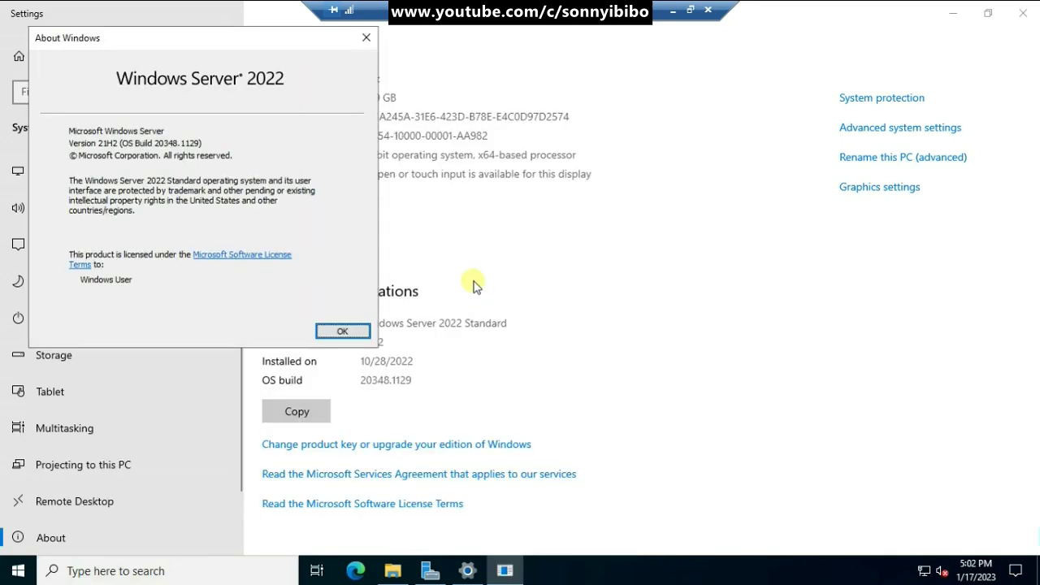